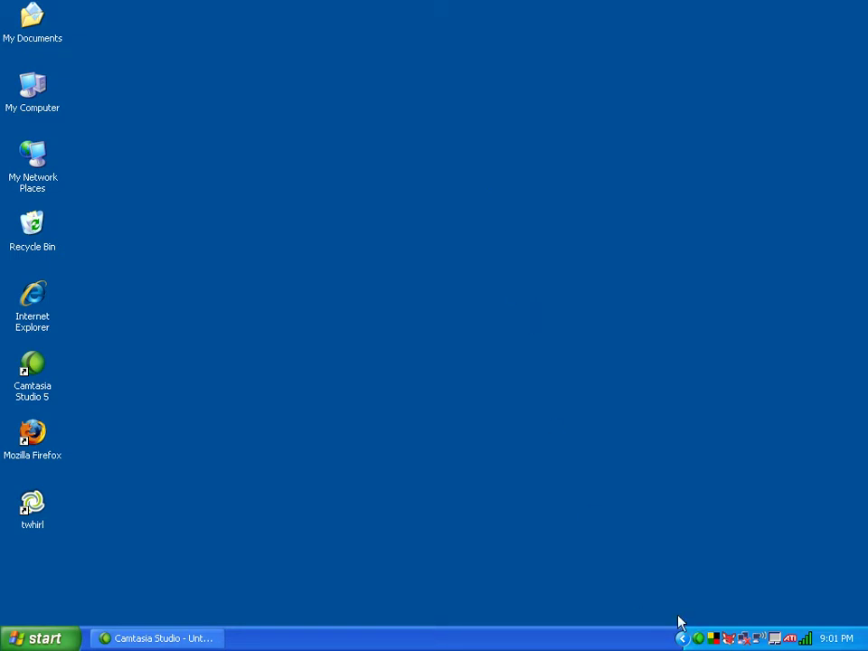
{"action": "double_click", "coordinate": [36, 436]}
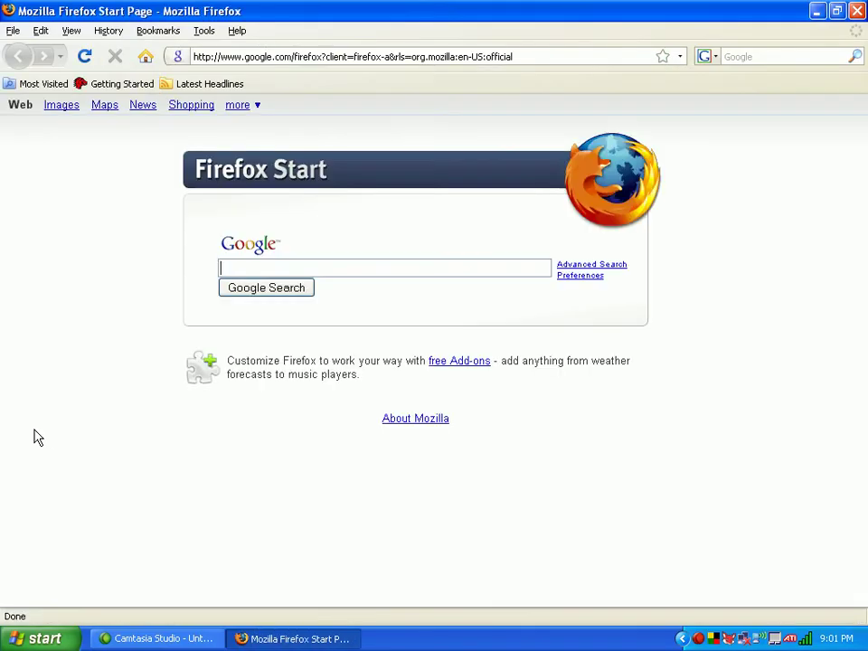
{"action": "left_click", "coordinate": [525, 56]}
{"action": "type", "text": "www."}
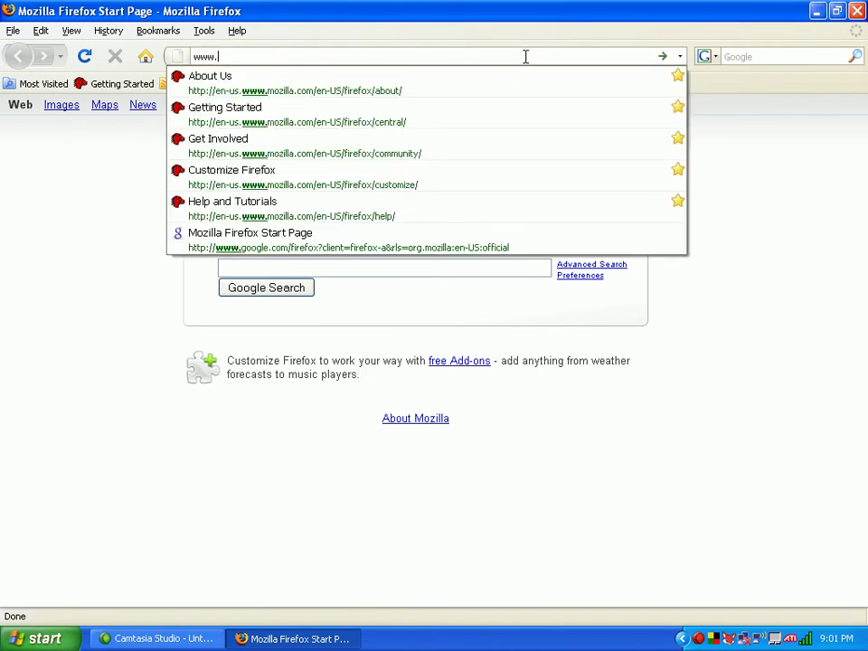
{"action": "type", "text": "mozilla.org"}
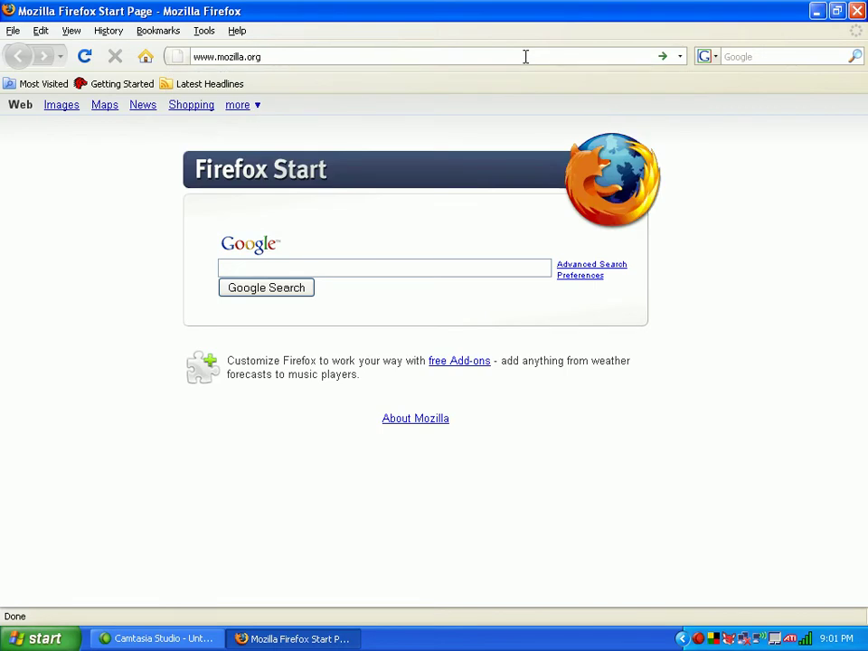
{"action": "key", "text": "Return"}
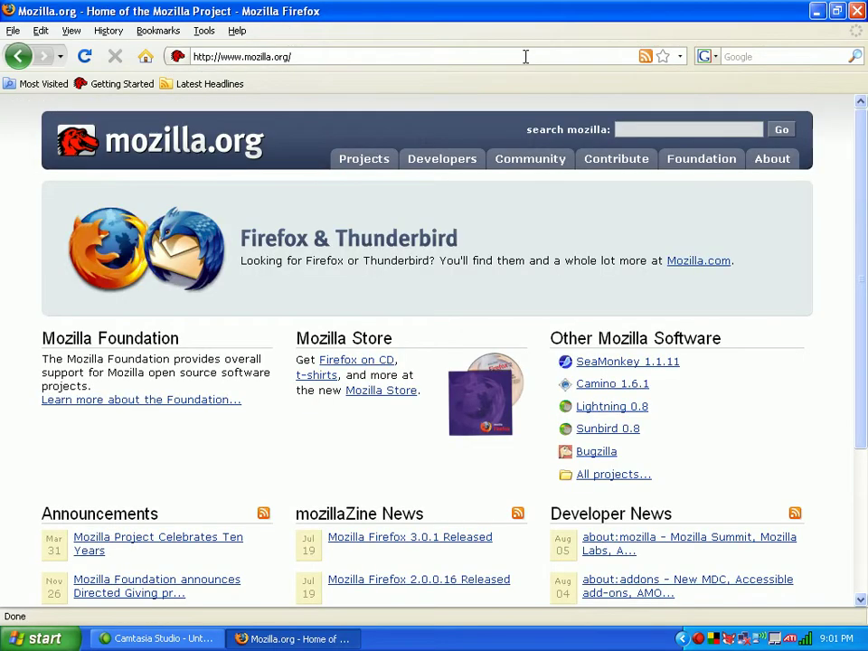
{"action": "left_click", "coordinate": [188, 246]}
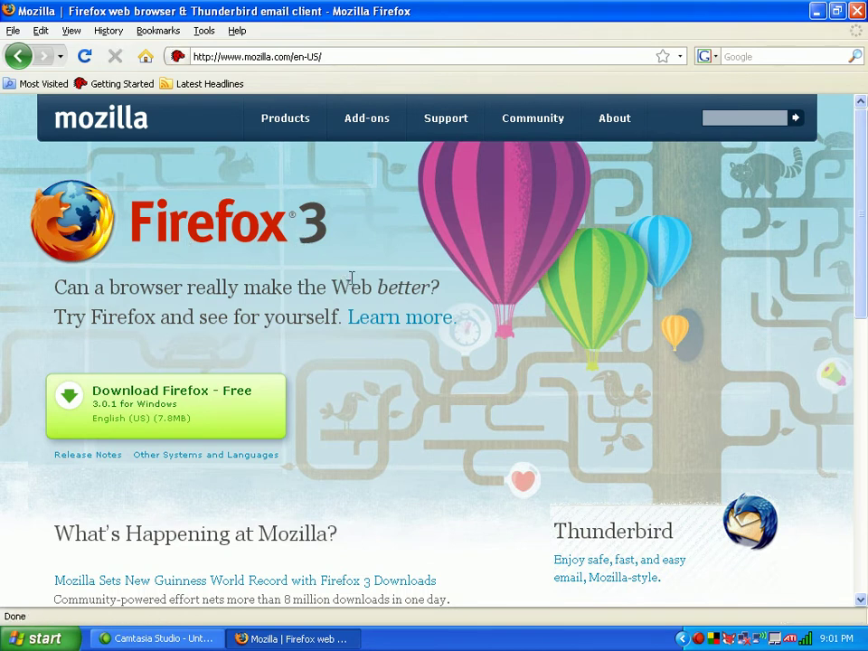
- From the Thunderbird page, download and save the Thunderbird Setup 2.0.0.16.exe installer
{"action": "left_click", "coordinate": [747, 524]}
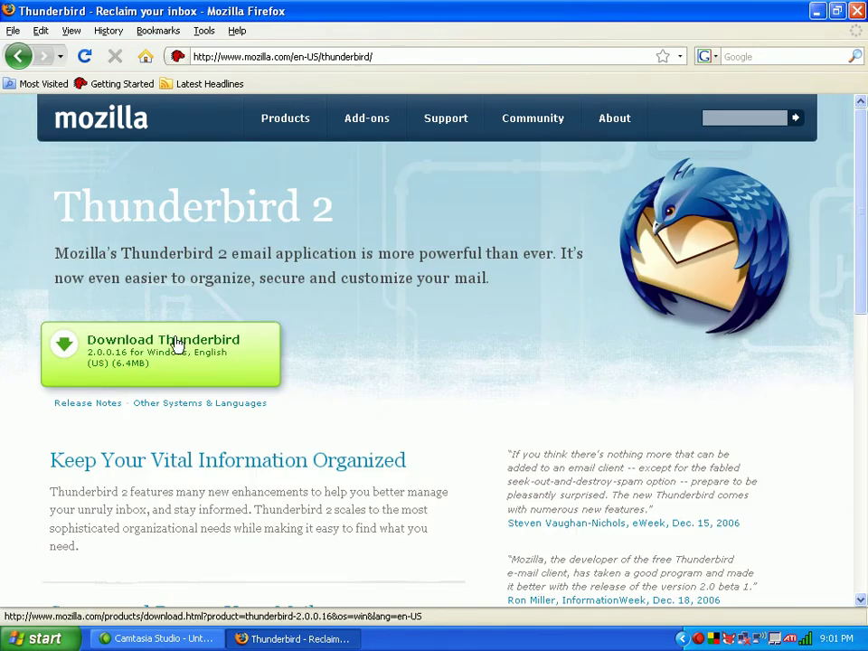
{"action": "left_click", "coordinate": [178, 344]}
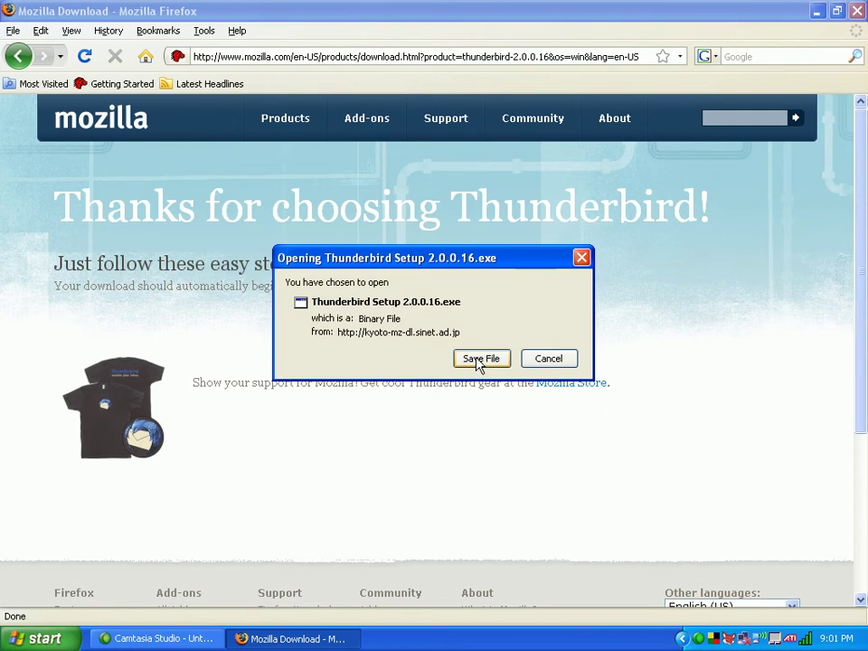
{"action": "left_click", "coordinate": [480, 363]}
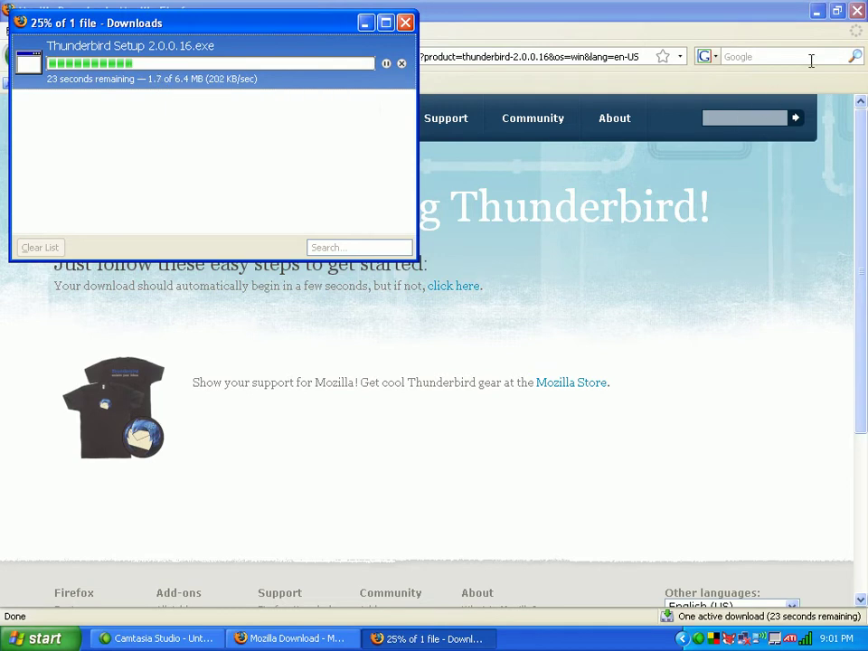
- Close Firefox, let the 6.4 MB installer finish downloading, then clear and close the Downloads list
{"action": "left_click", "coordinate": [856, 11]}
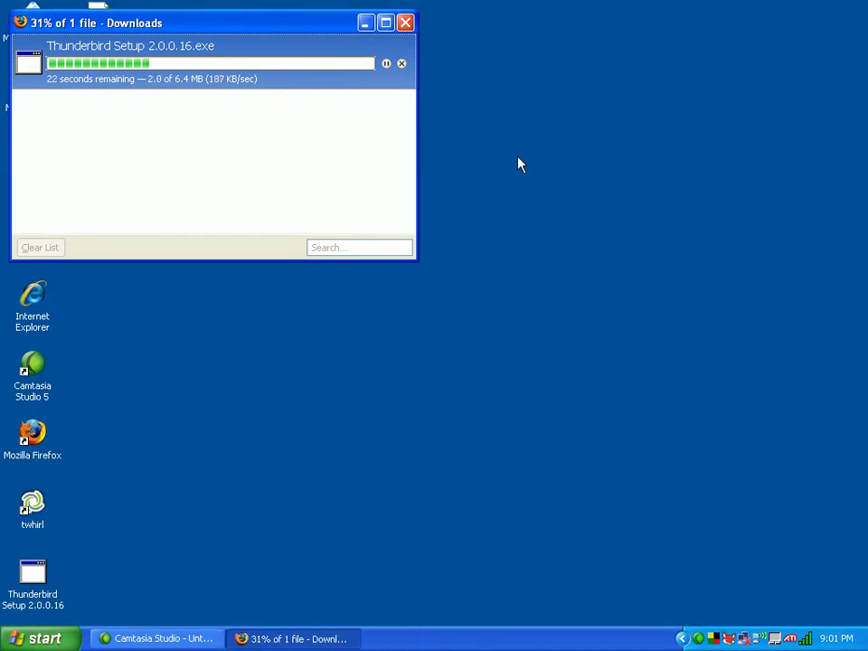
{"action": "left_click_drag", "start_coordinate": [295, 24], "coordinate": [594, 100]}
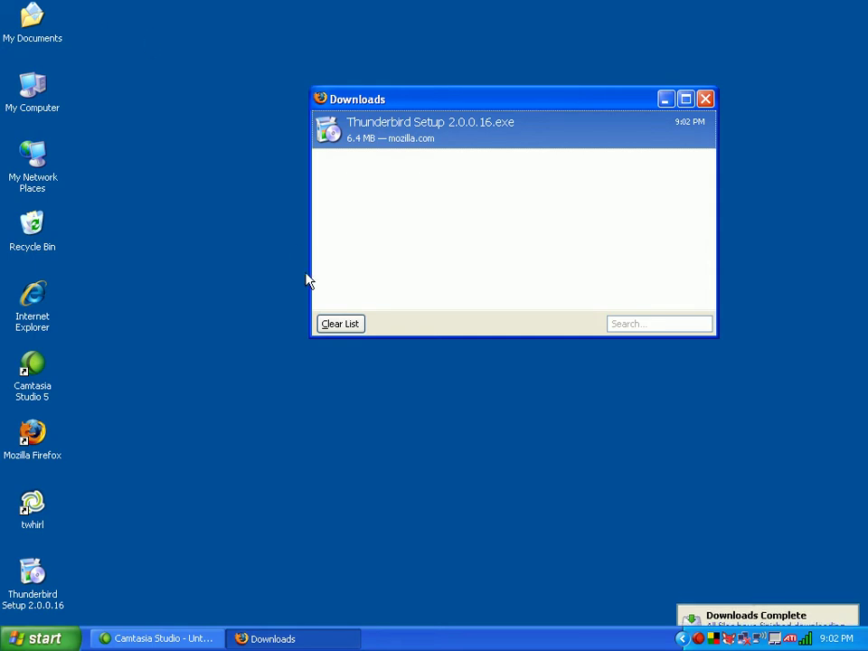
{"action": "left_click", "coordinate": [356, 326]}
{"action": "left_click", "coordinate": [705, 99]}
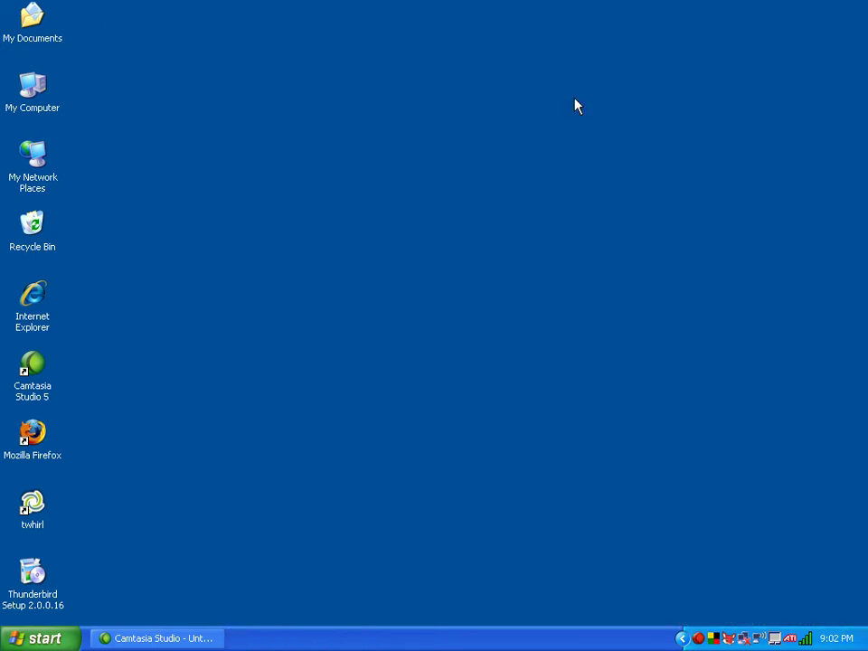
- Run the Thunderbird Setup 2.0.0.16 desktop installer, allowing it through the Security Warning
{"action": "double_click", "coordinate": [32, 579]}
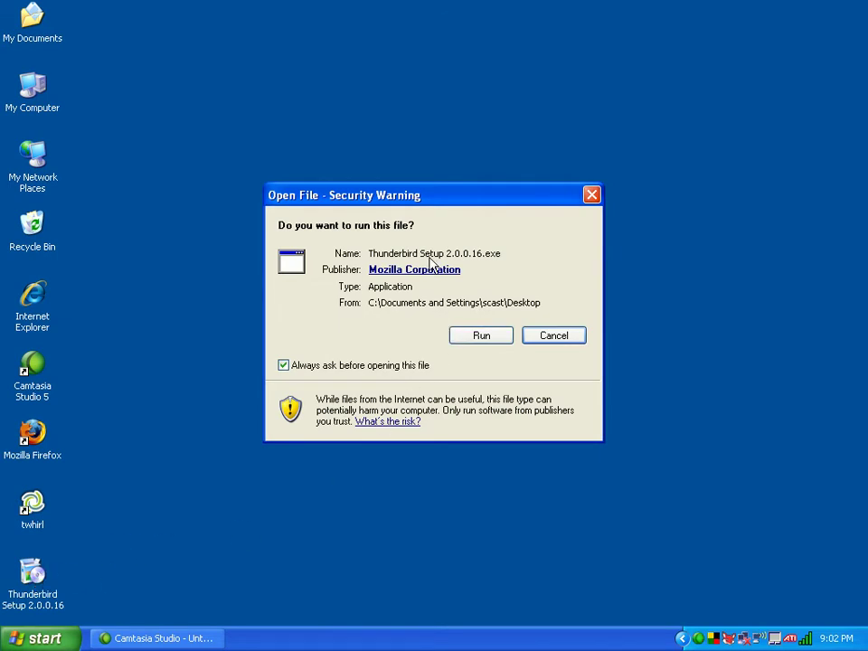
{"action": "left_click", "coordinate": [483, 340]}
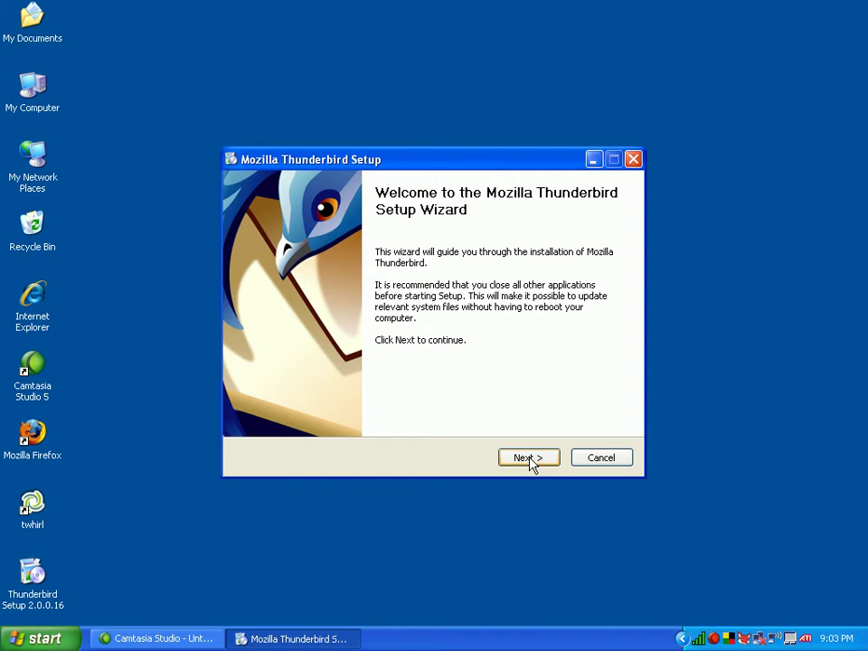
- Accept the license terms, keep the Standard setup type, and let the installation run
{"action": "left_click", "coordinate": [530, 460]}
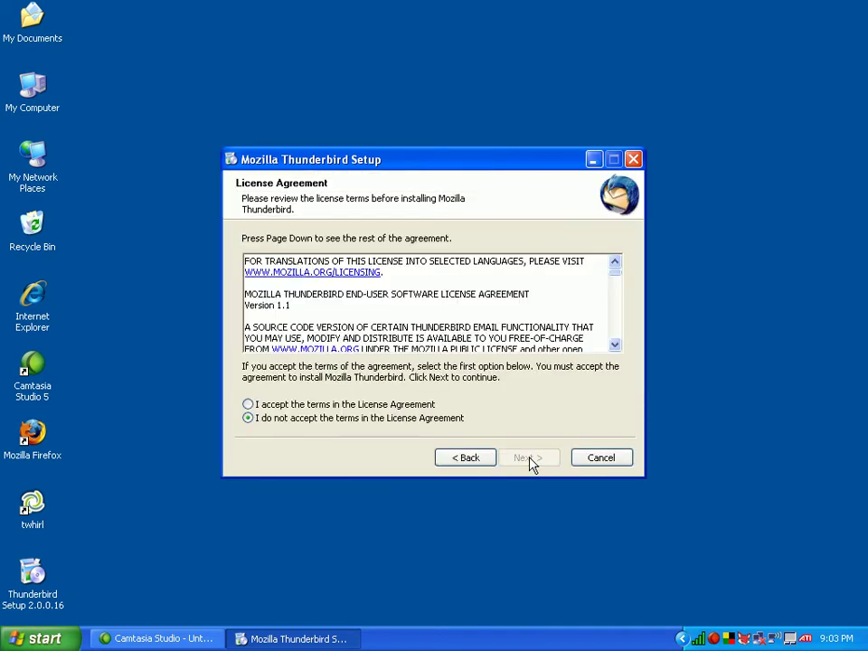
{"action": "left_click", "coordinate": [271, 406]}
{"action": "left_click_drag", "start_coordinate": [614, 281], "coordinate": [615, 339]}
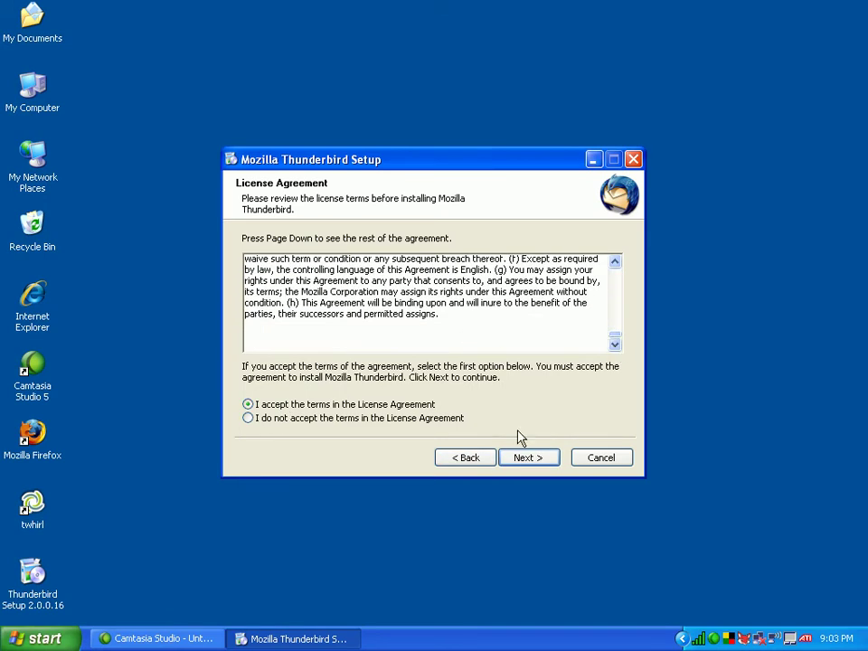
{"action": "left_click", "coordinate": [530, 459]}
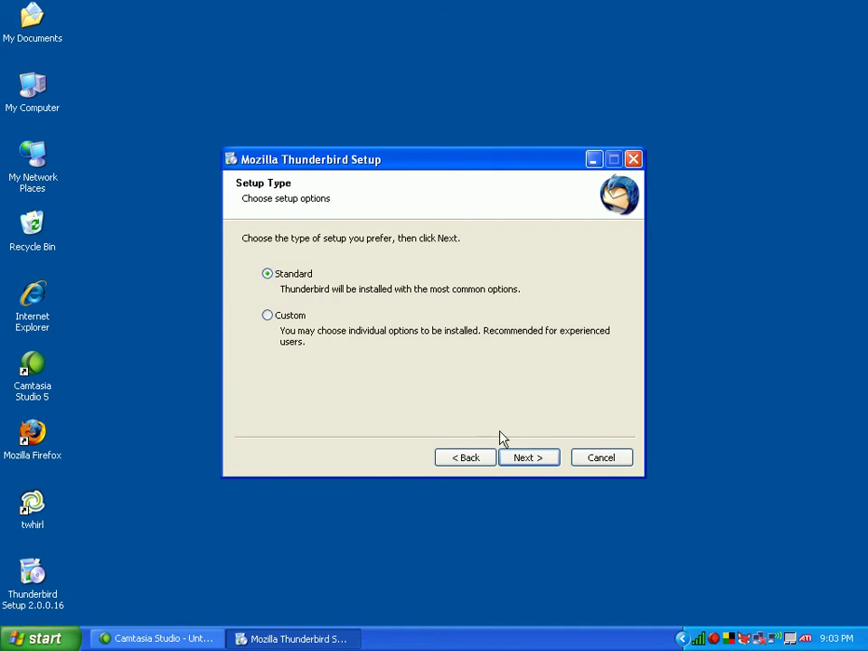
{"action": "left_click", "coordinate": [534, 460]}
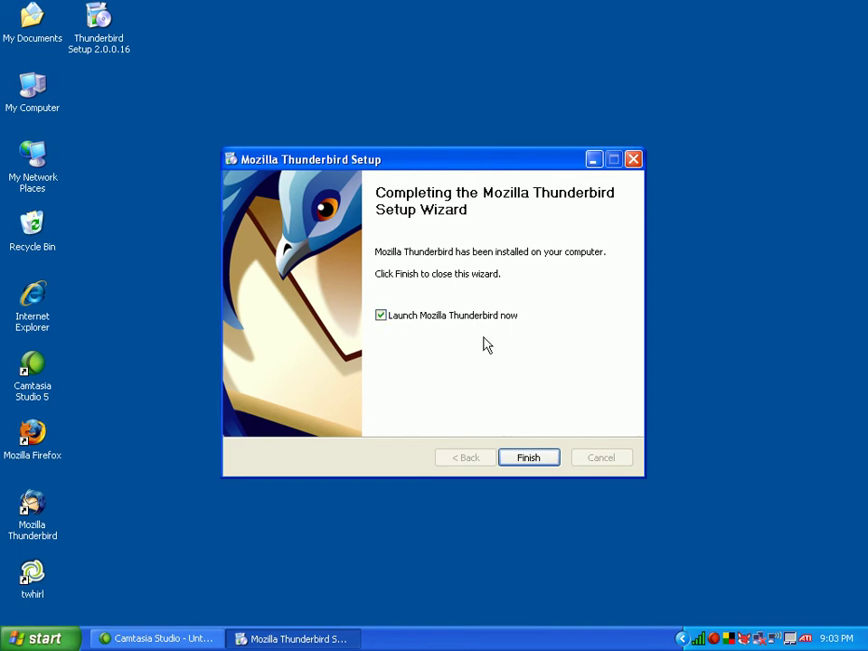
- Finish setup with 'Launch Mozilla Thunderbird now' checked
{"action": "left_click", "coordinate": [531, 459]}
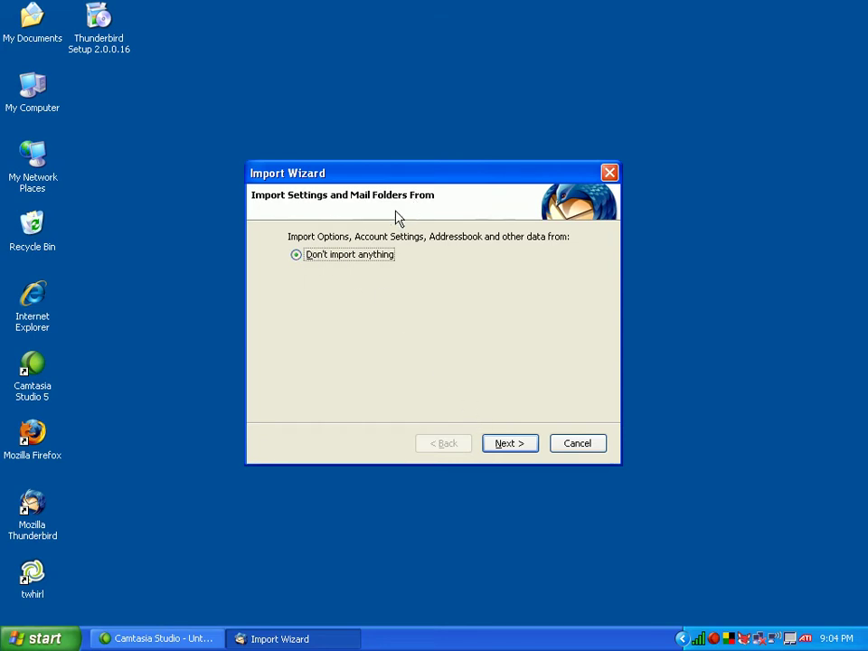
- Proceed past the Import Wizard with 'Don't import anything' selected
{"action": "left_click", "coordinate": [515, 444]}
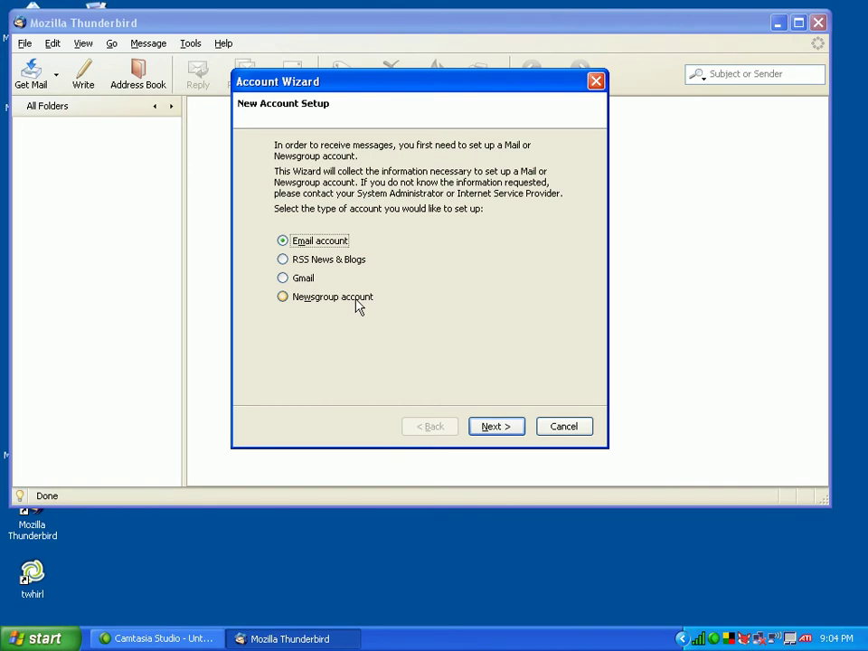
- Choose an Email account, then enter the user's display name and e-mail address
{"action": "left_click", "coordinate": [500, 429]}
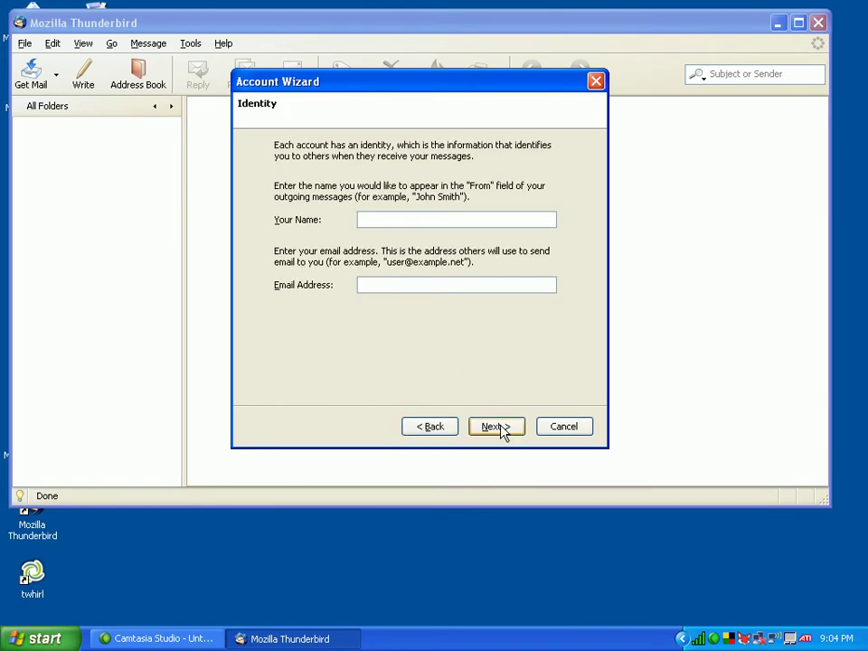
{"action": "key", "text": "Tab"}
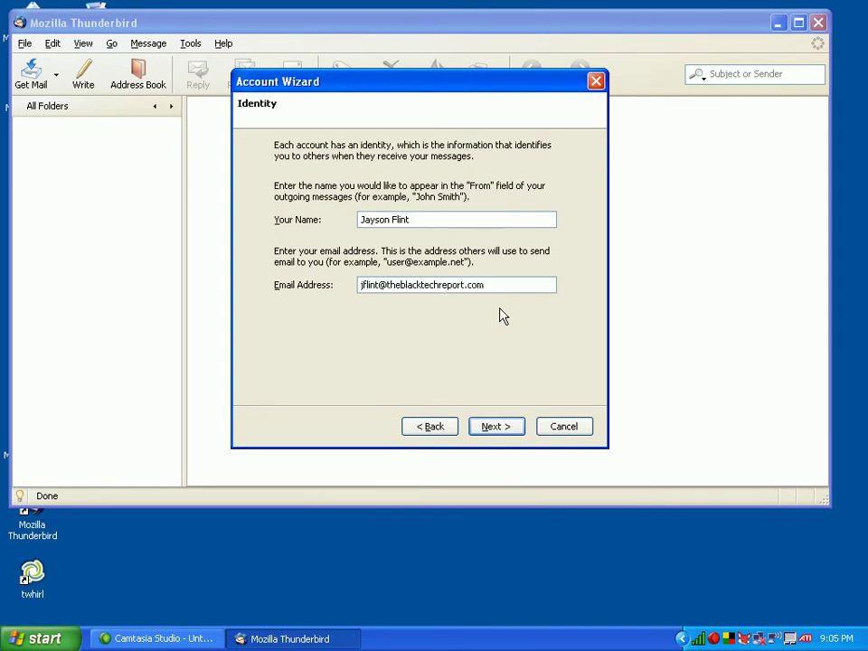
- Enter mail.theblacktechreport.com as incoming and smtp.theblacktechreport.com as outgoing server
{"action": "left_click", "coordinate": [500, 429]}
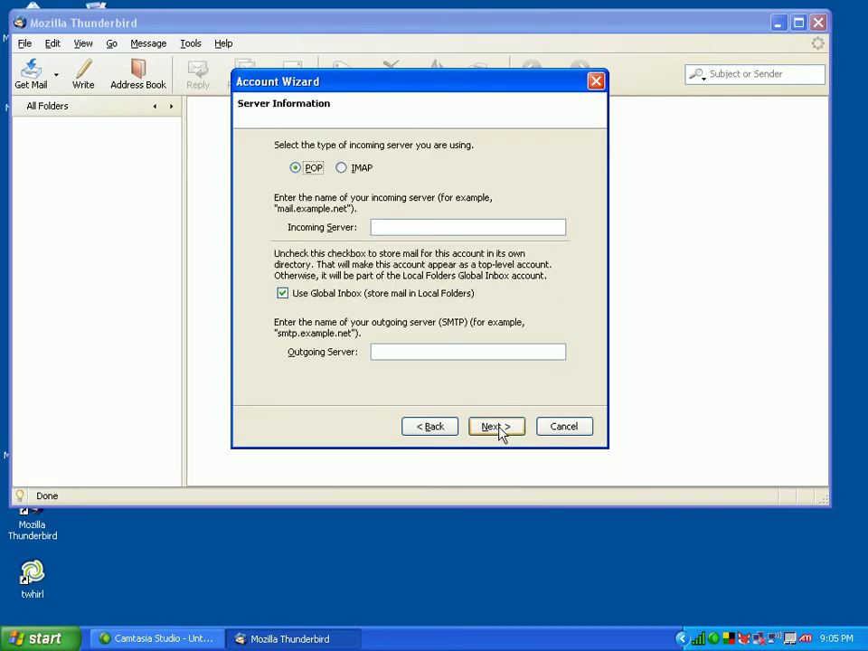
{"action": "left_click", "coordinate": [395, 229]}
{"action": "type", "text": "mail."}
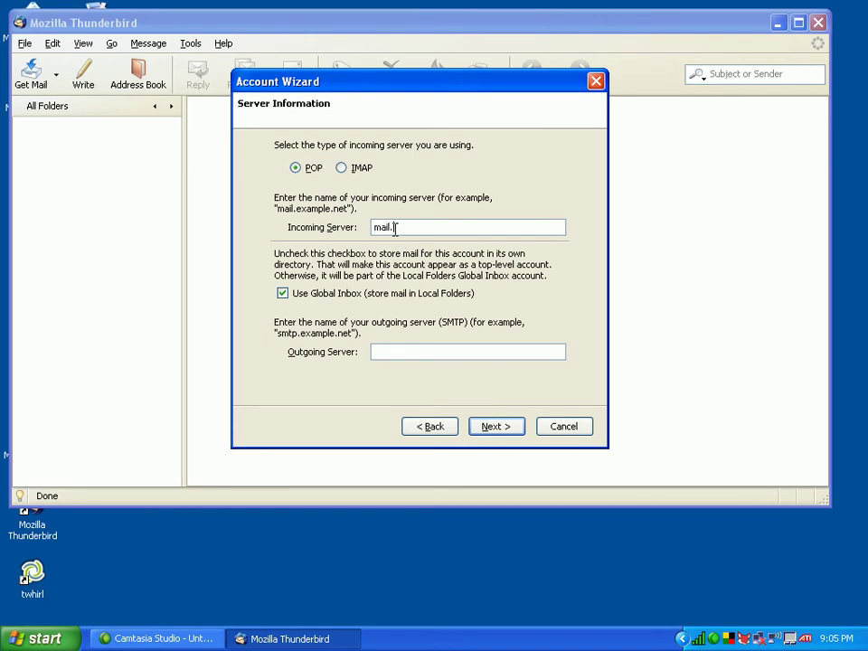
{"action": "type", "text": "theblack"}
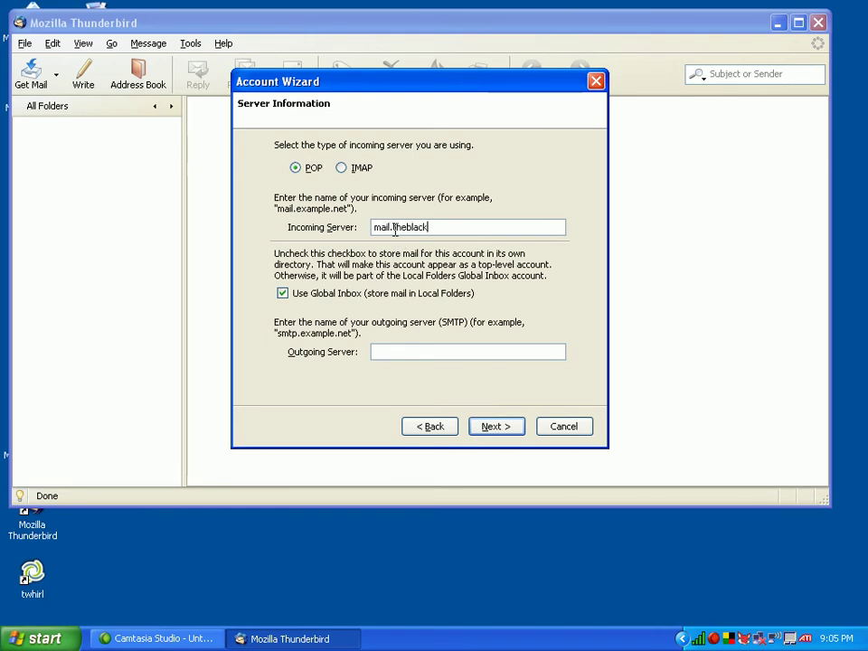
{"action": "type", "text": "techreport.com"}
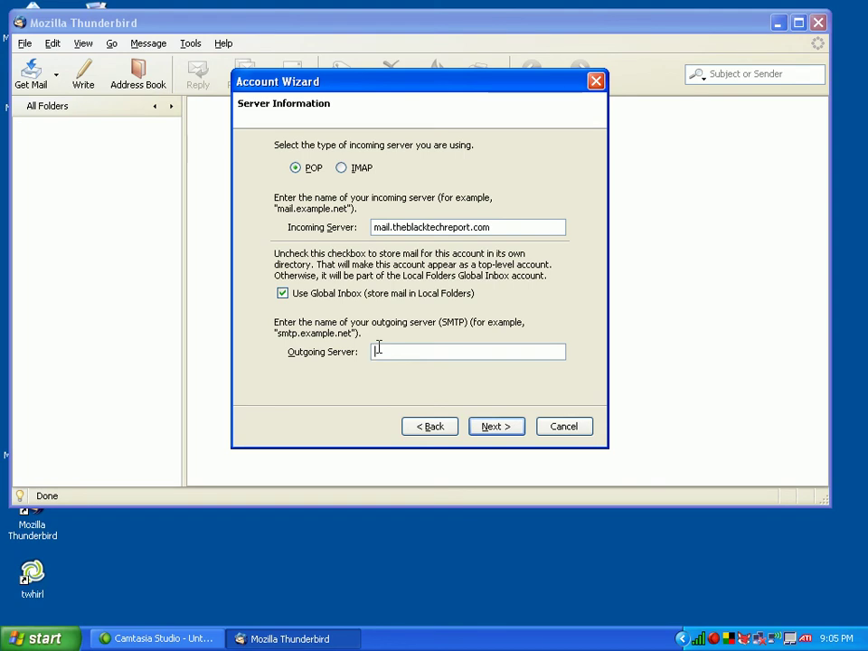
{"action": "type", "text": "smtp.theblacktechreport.com"}
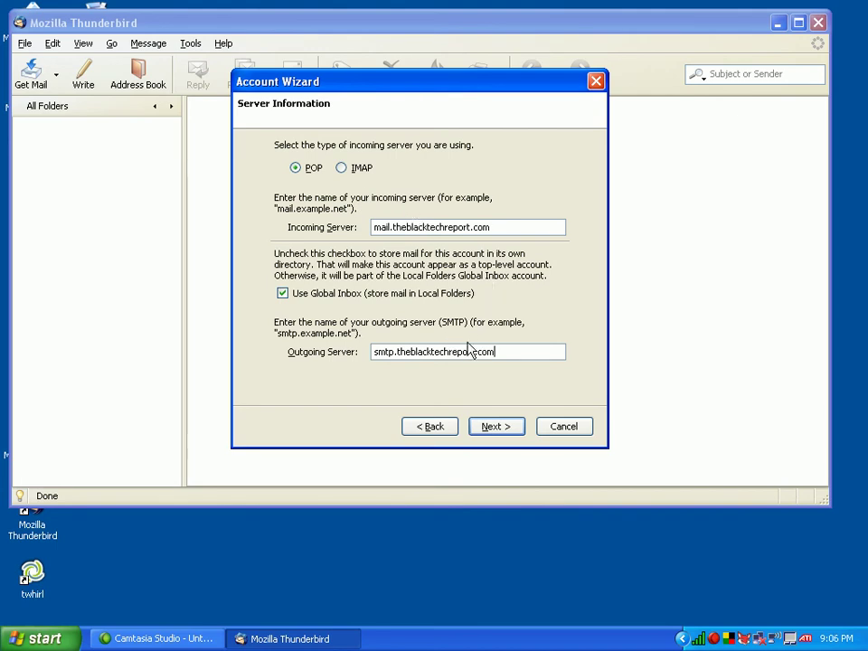
- Toggle the incoming server type between IMAP and POP, finally selecting IMAP
{"action": "left_click", "coordinate": [347, 173]}
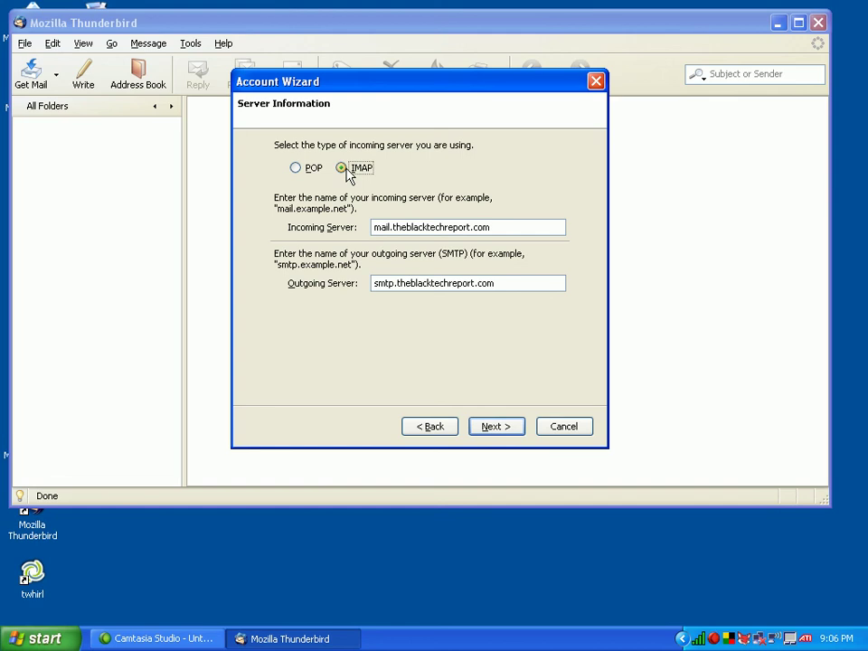
{"action": "left_click", "coordinate": [307, 170]}
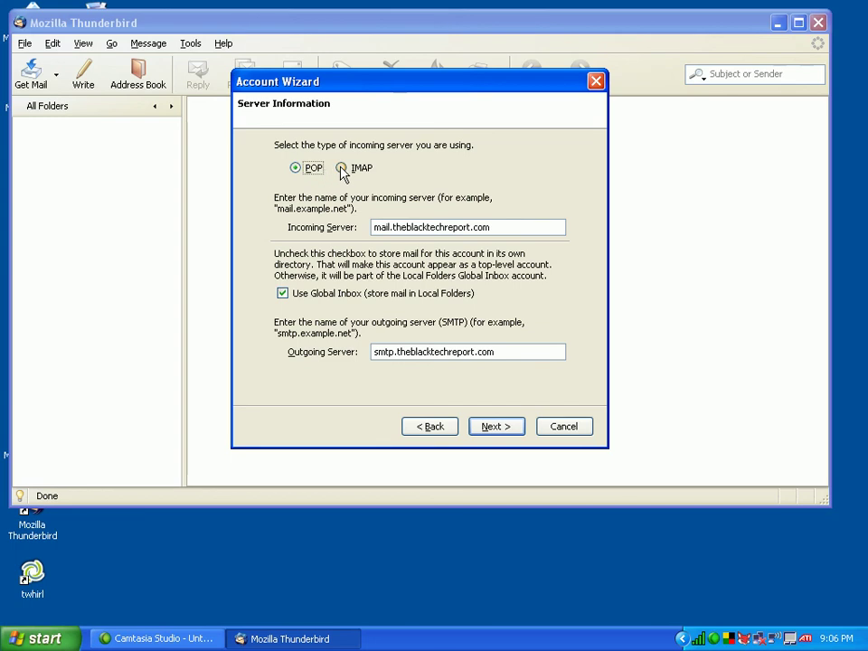
{"action": "left_click", "coordinate": [342, 169]}
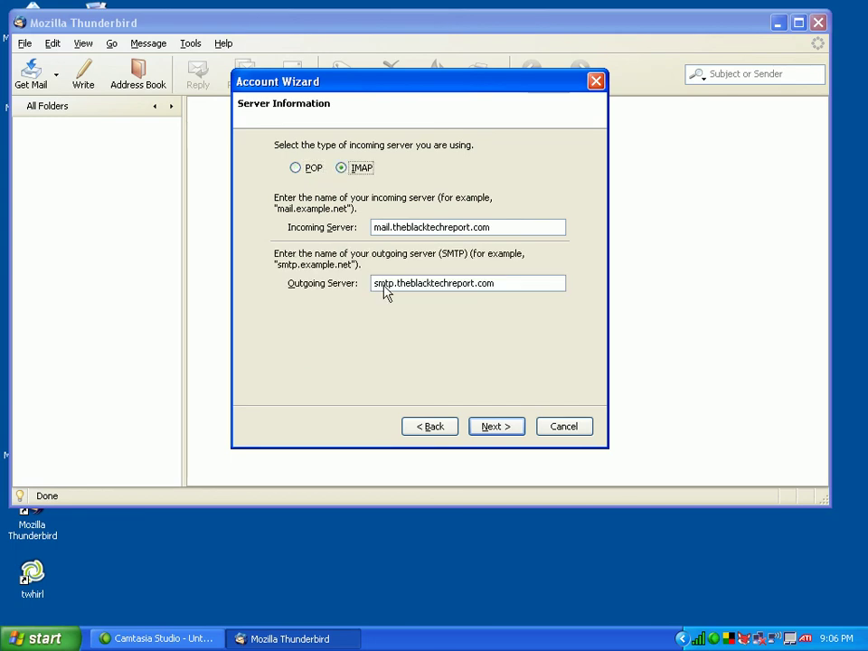
{"action": "left_click", "coordinate": [497, 426]}
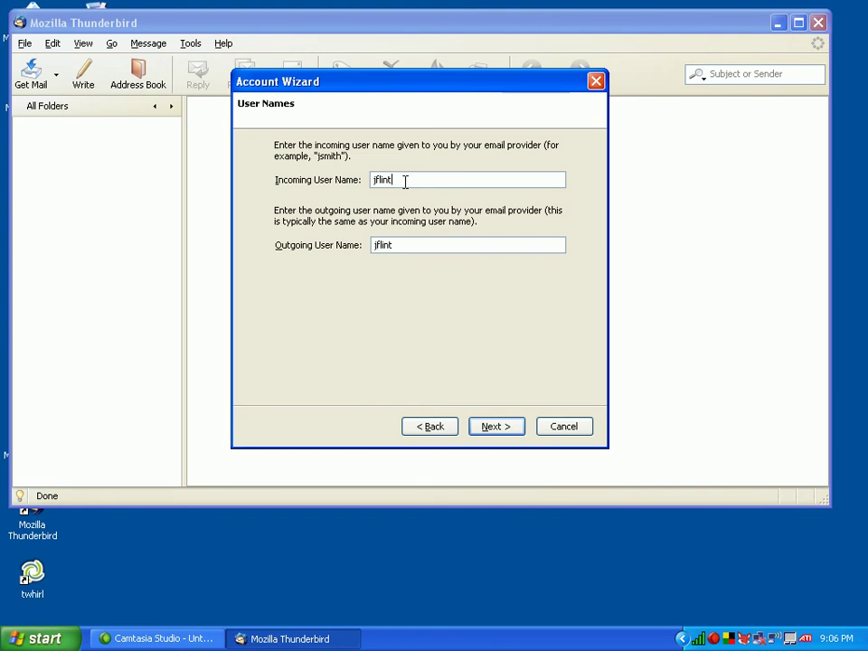
{"action": "type", "text": "@theblacktechreport.com"}
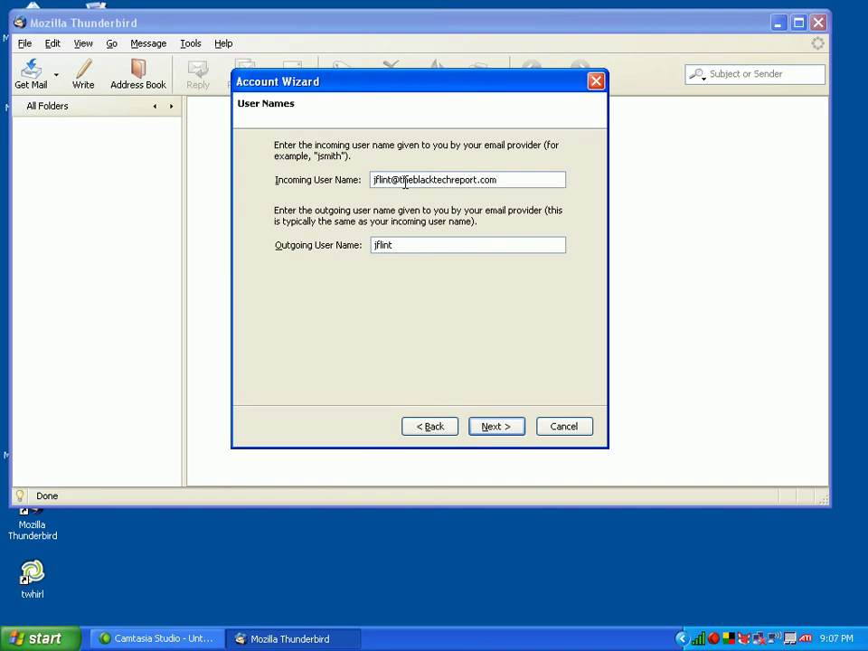
{"action": "type", "text": "@theblacktechreport.com"}
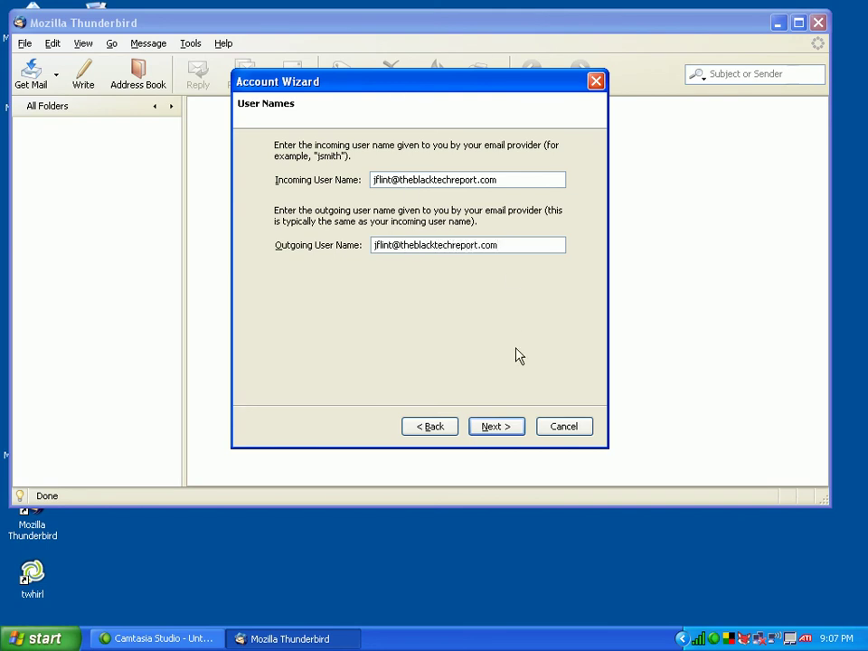
{"action": "left_click", "coordinate": [505, 427]}
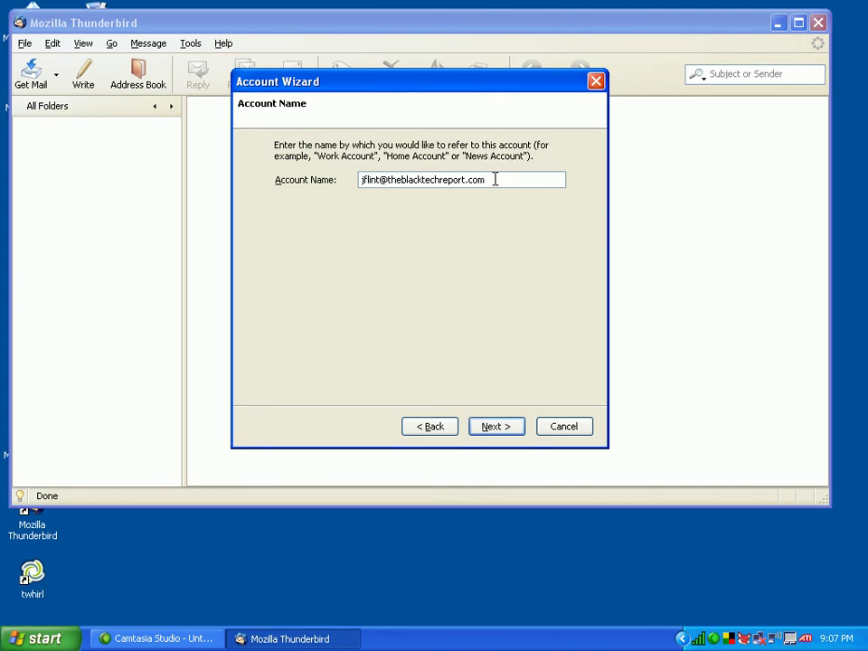
- Replace the default account name with TheBTR and proceed to the settings summary
{"action": "left_click_drag", "start_coordinate": [494, 179], "coordinate": [271, 161]}
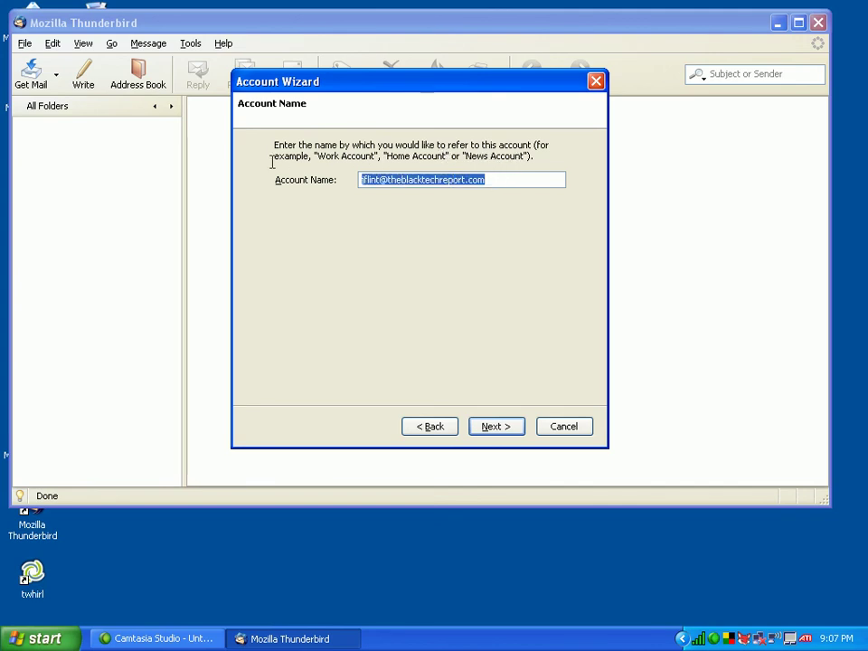
{"action": "type", "text": "TheBTR"}
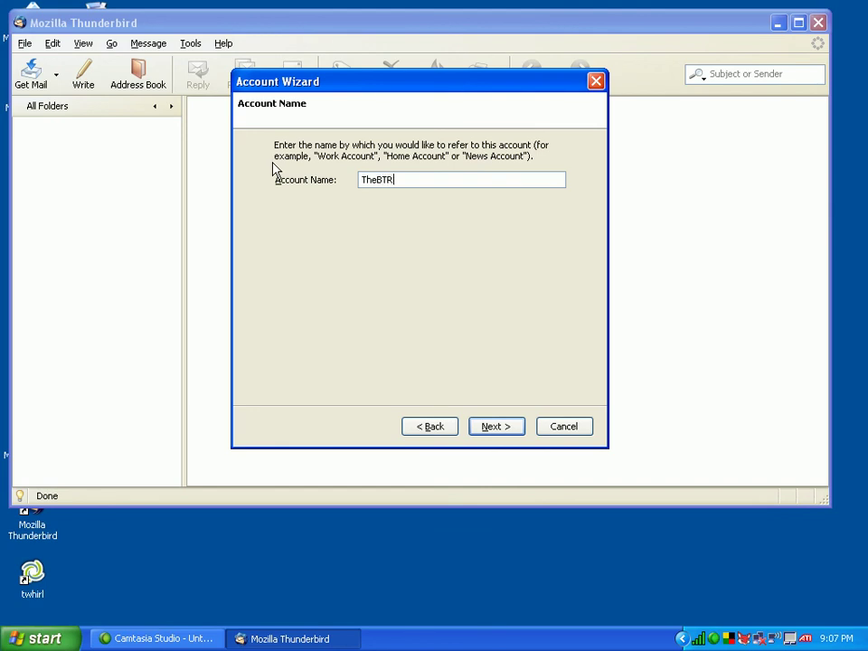
{"action": "left_click", "coordinate": [498, 429]}
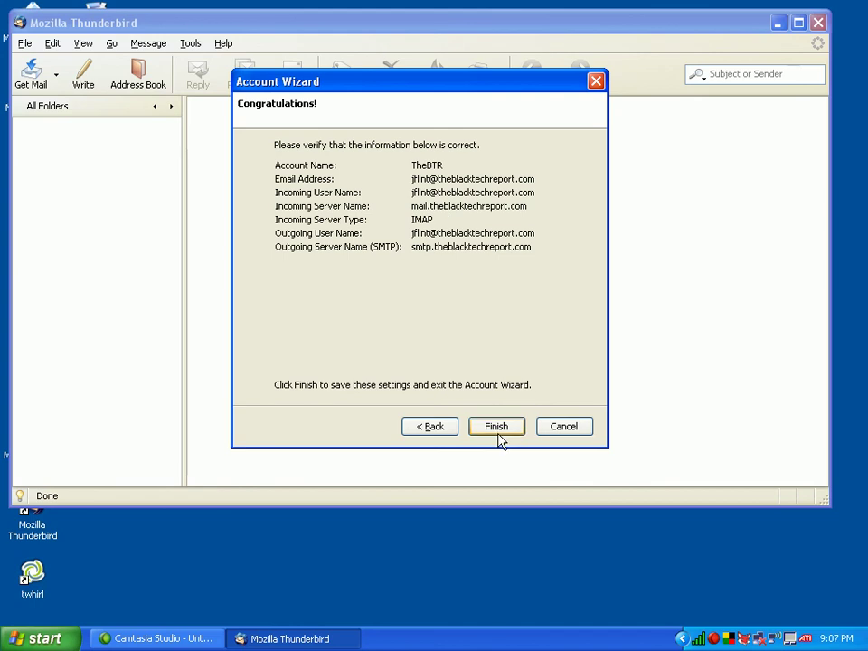
- Finish the Account Wizard to create the TheBTR account
{"action": "left_click", "coordinate": [498, 427]}
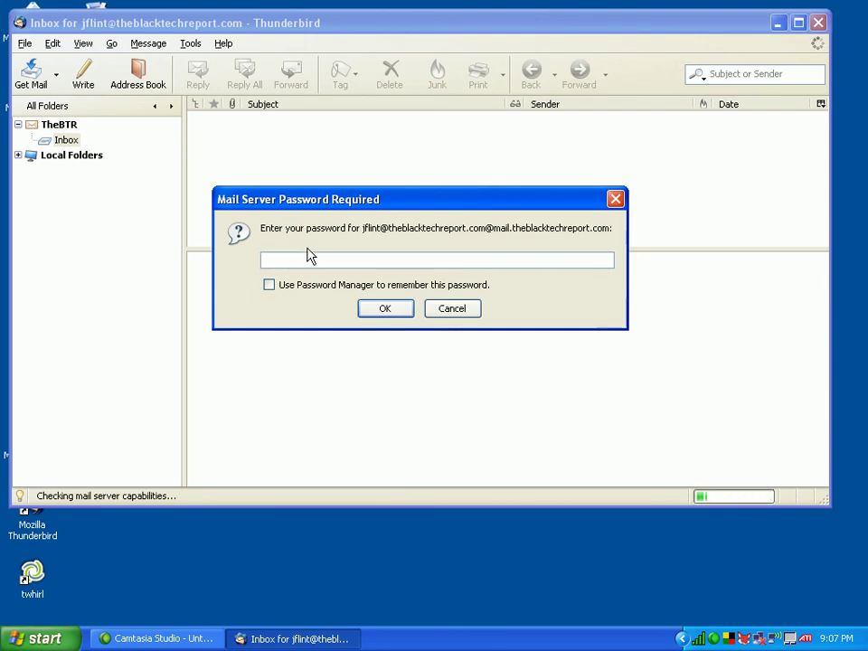
- Enter the mail server password and confirm it to open the TheBTR Inbox
{"action": "type", "text": "***"}
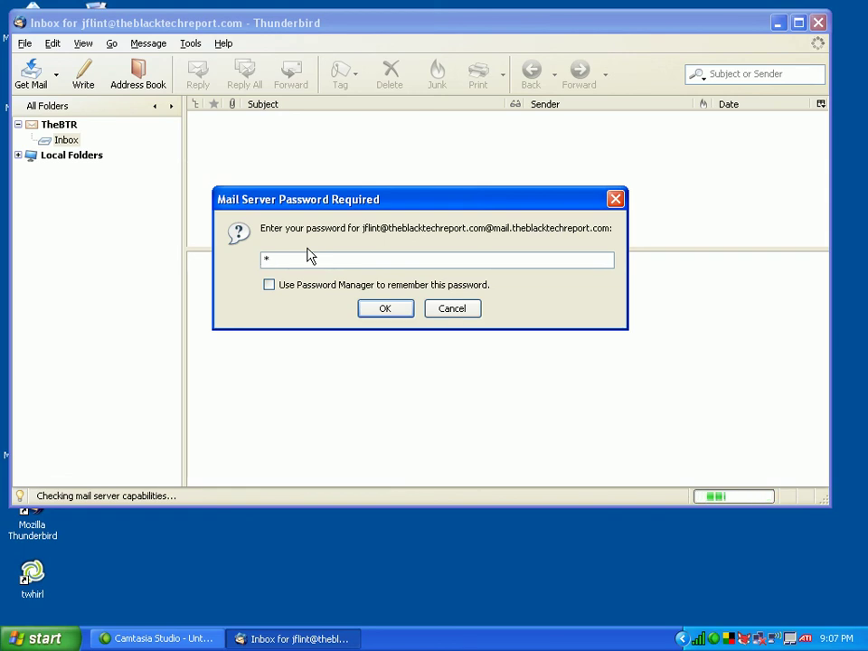
{"action": "type", "text": "******"}
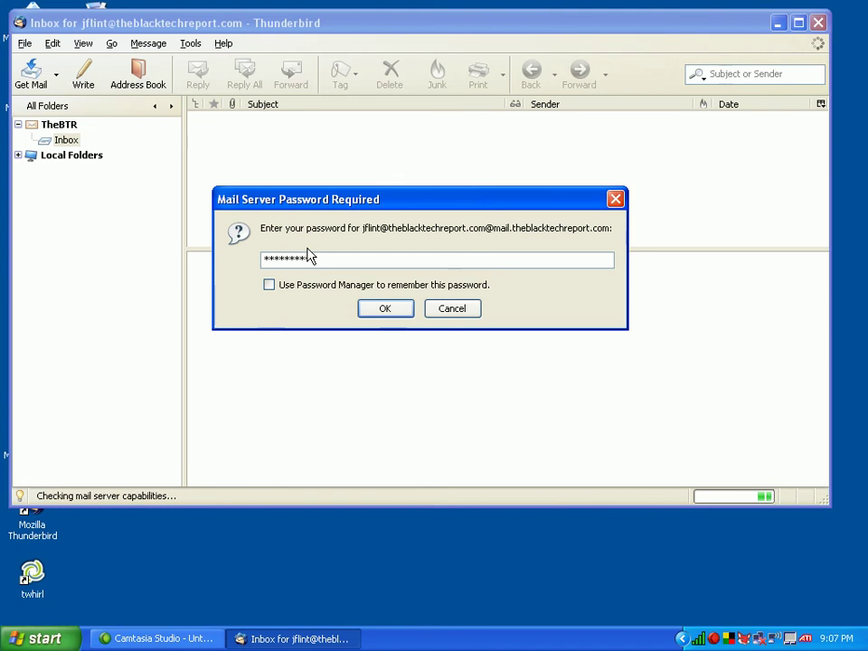
{"action": "left_click", "coordinate": [391, 313]}
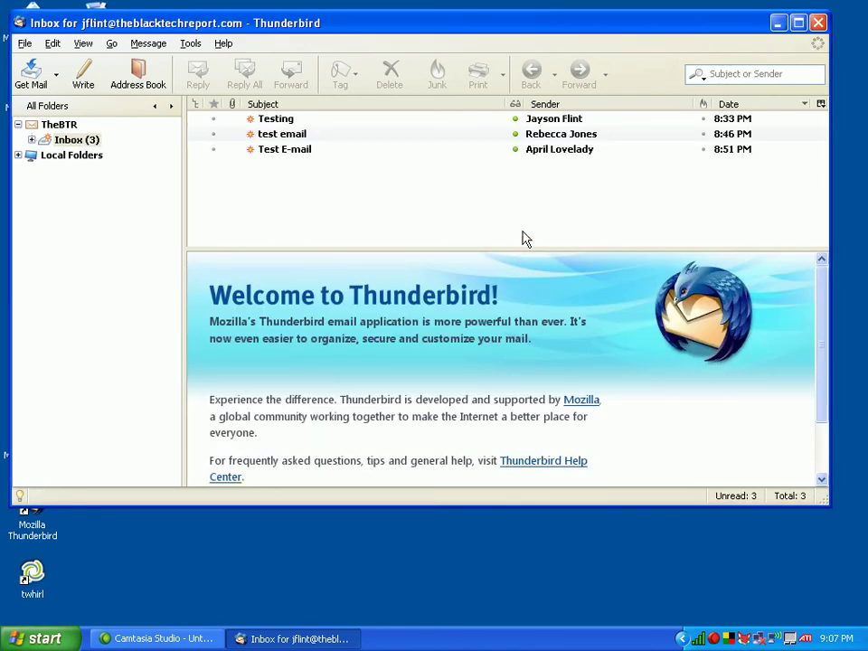
- Maximize the Thunderbird window to show the three test messages above the Welcome page
{"action": "left_click", "coordinate": [797, 22]}
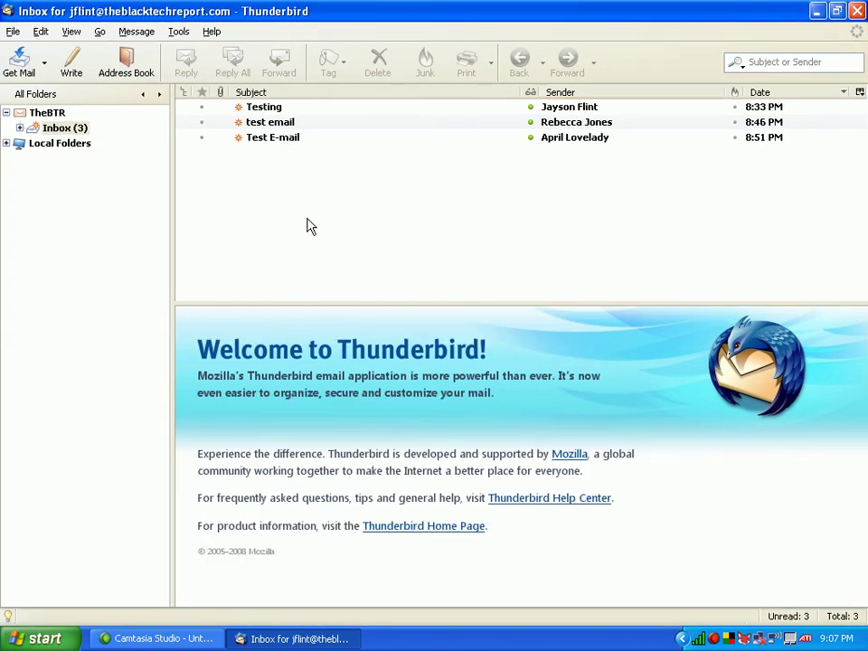